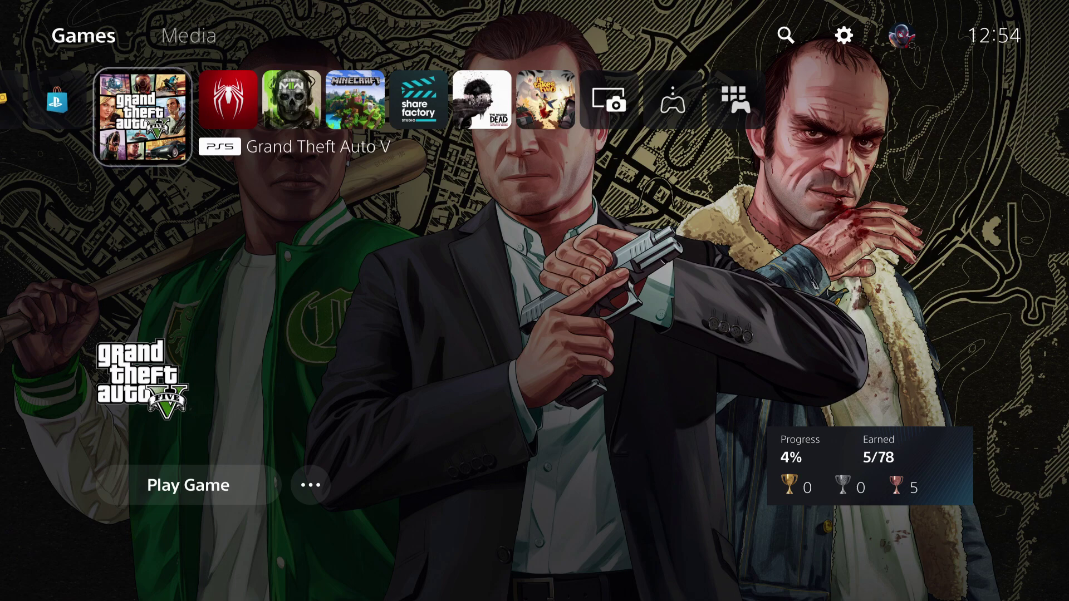
Open Settings from the home screen and go into Storage.
key(Up)
key(Right)
key(Right)
key(Right)
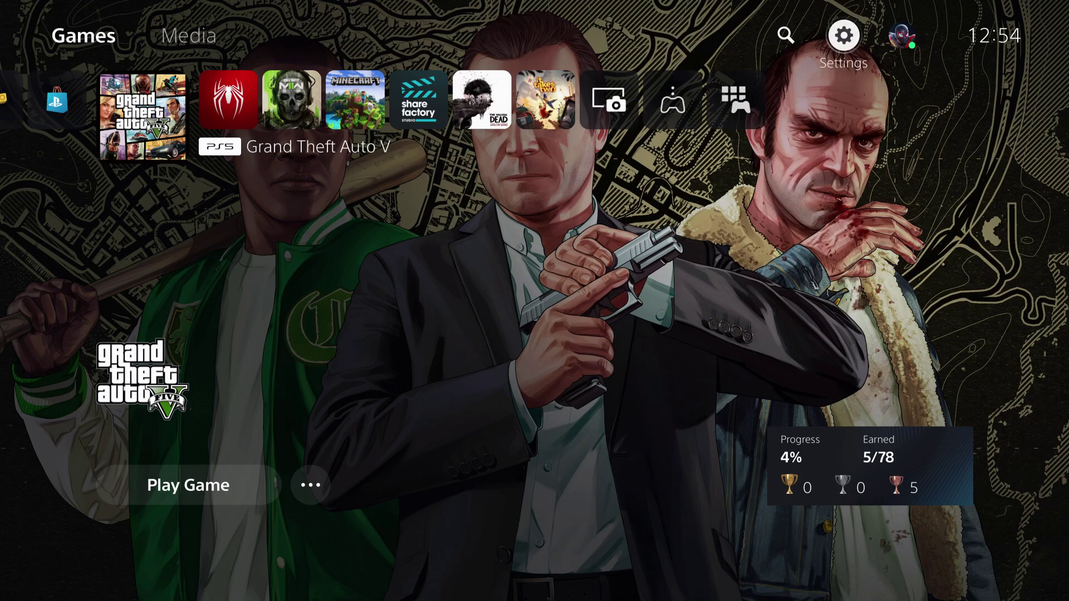
key(Return)
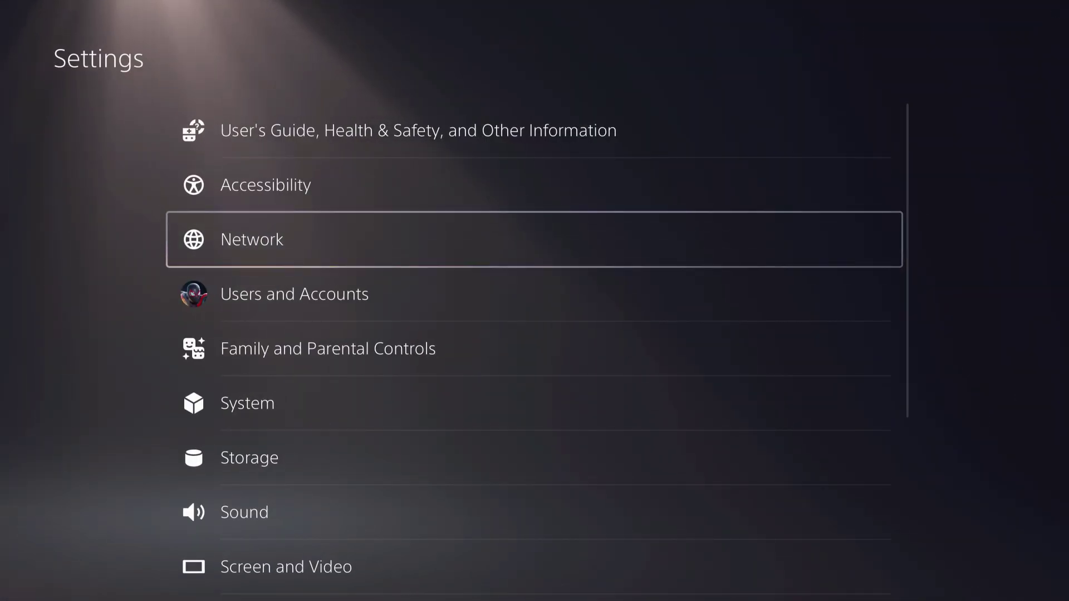
key(Down)
key(Down)
key(Down)
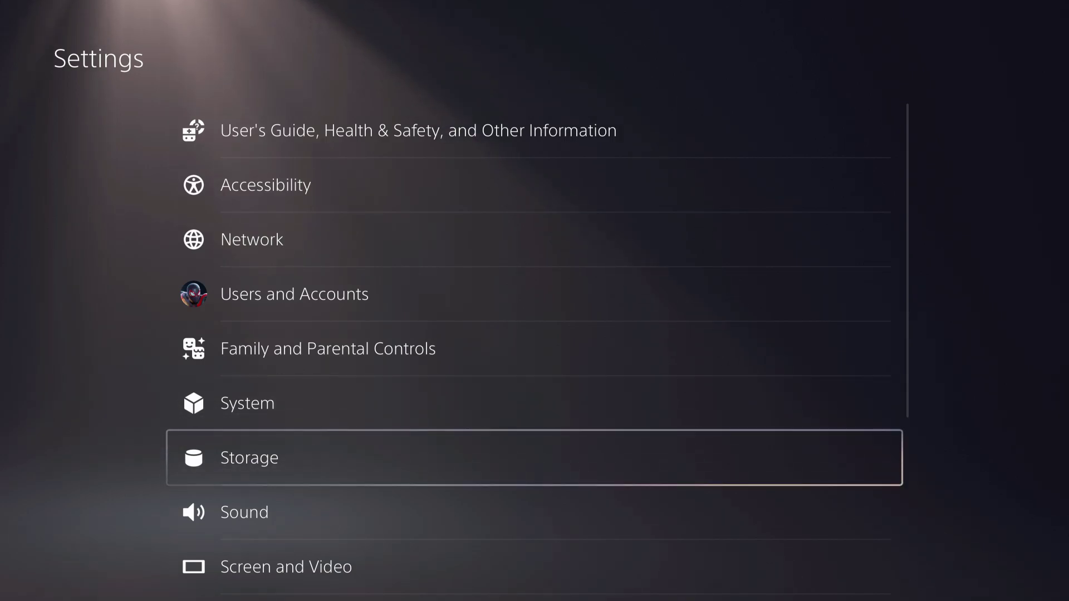
key(Return)
key(Return)
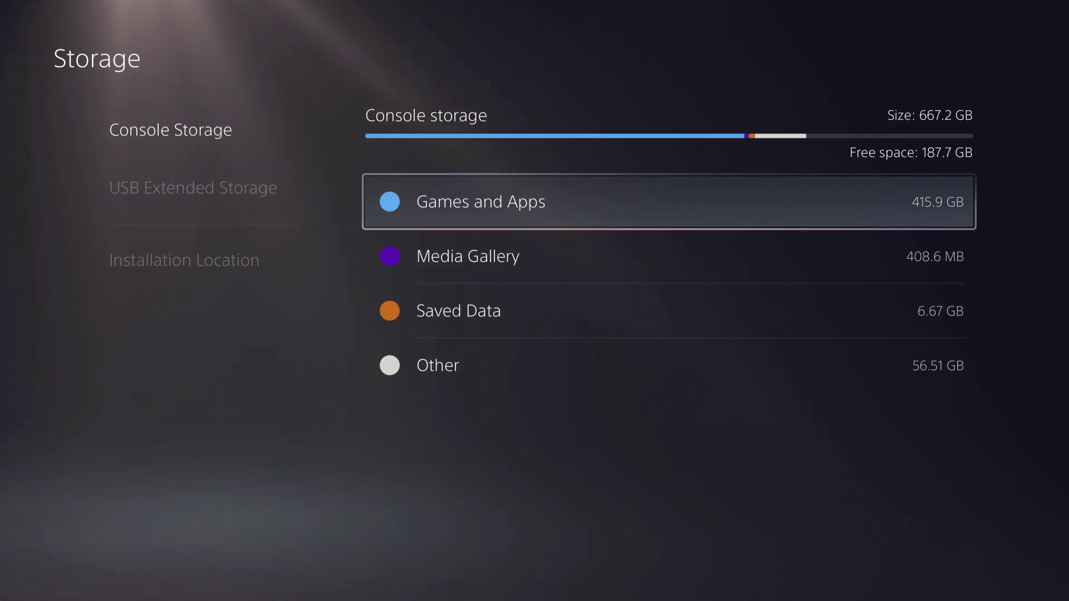
Review the console storage categories (187.7 GB free of 667.2 GB), then back out.
key(Down)
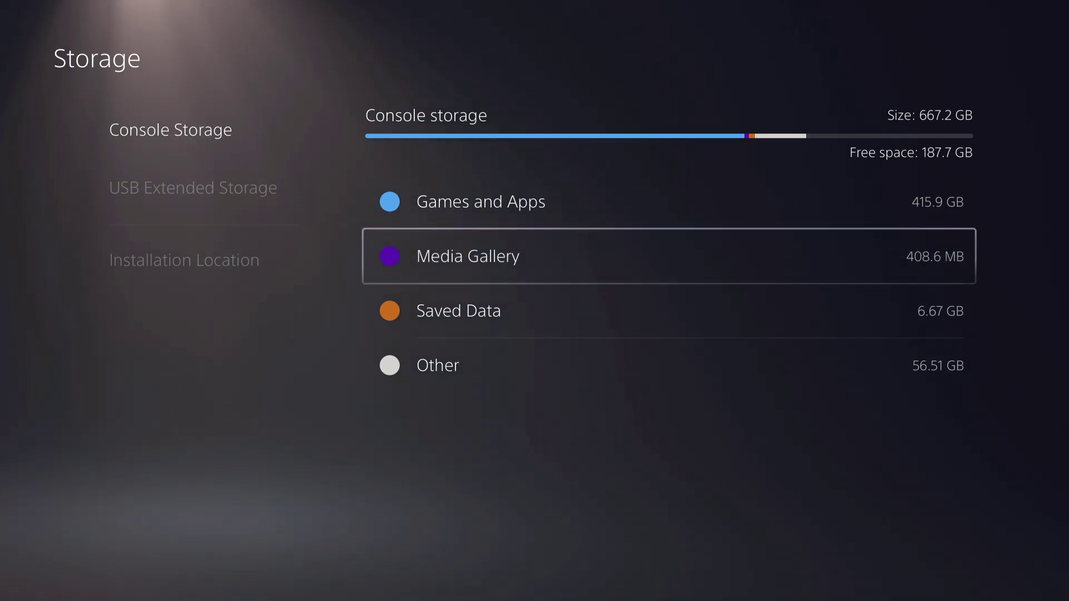
key(Escape)
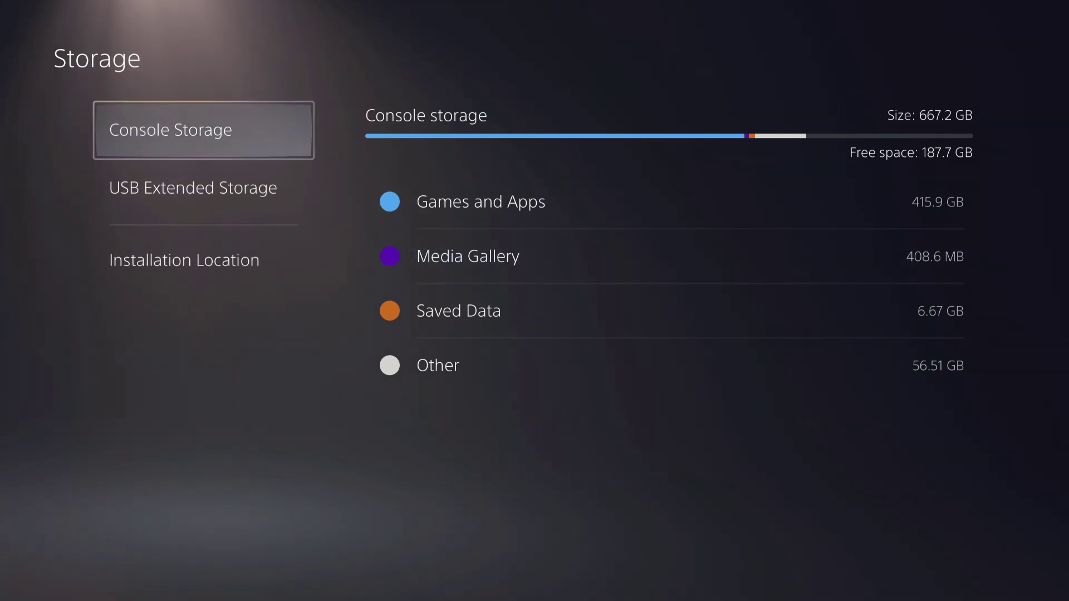
Go to System settings and its System Software Update and Settings page.
key(Escape)
key(Down)
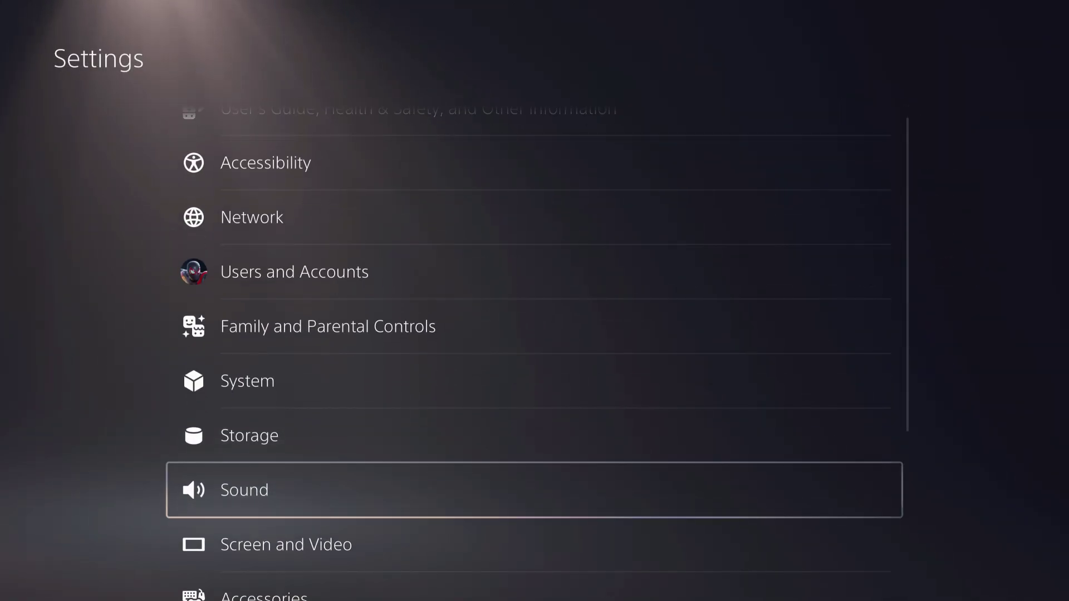
key(Up)
key(Up)
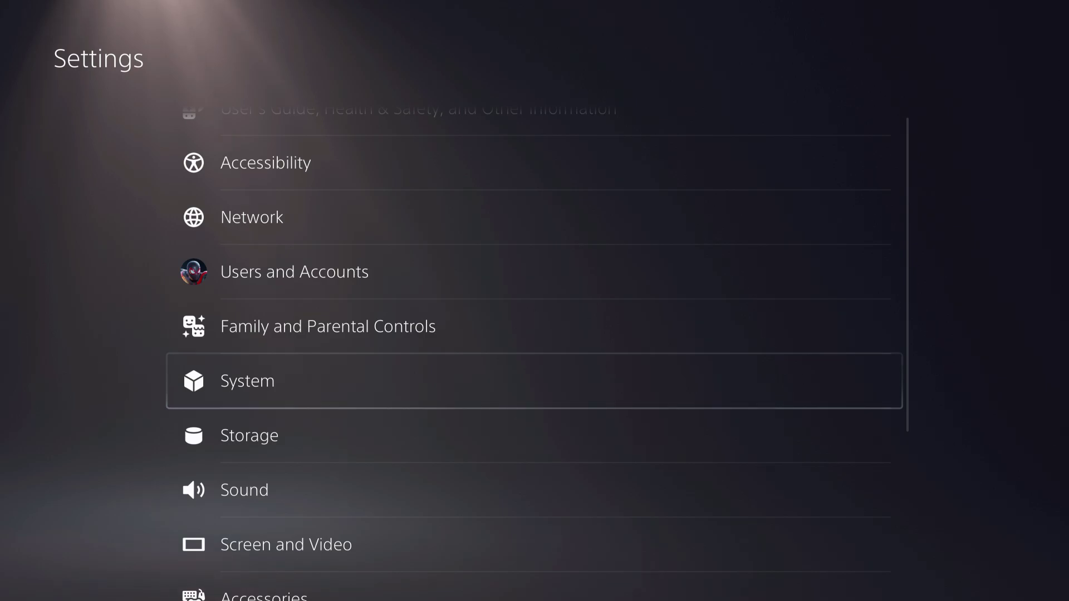
key(Return)
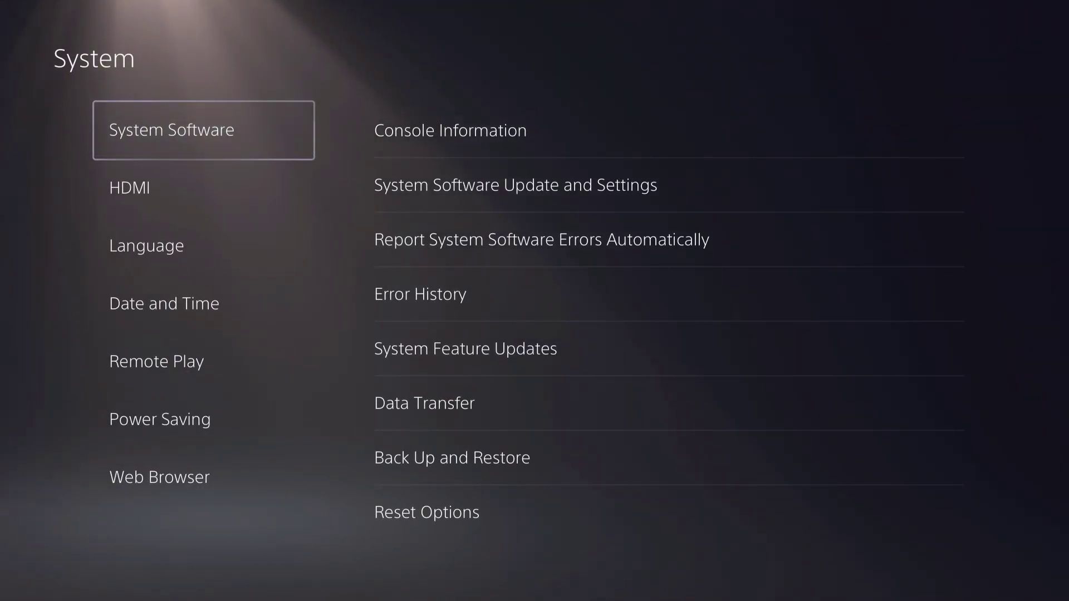
key(Right)
key(Down)
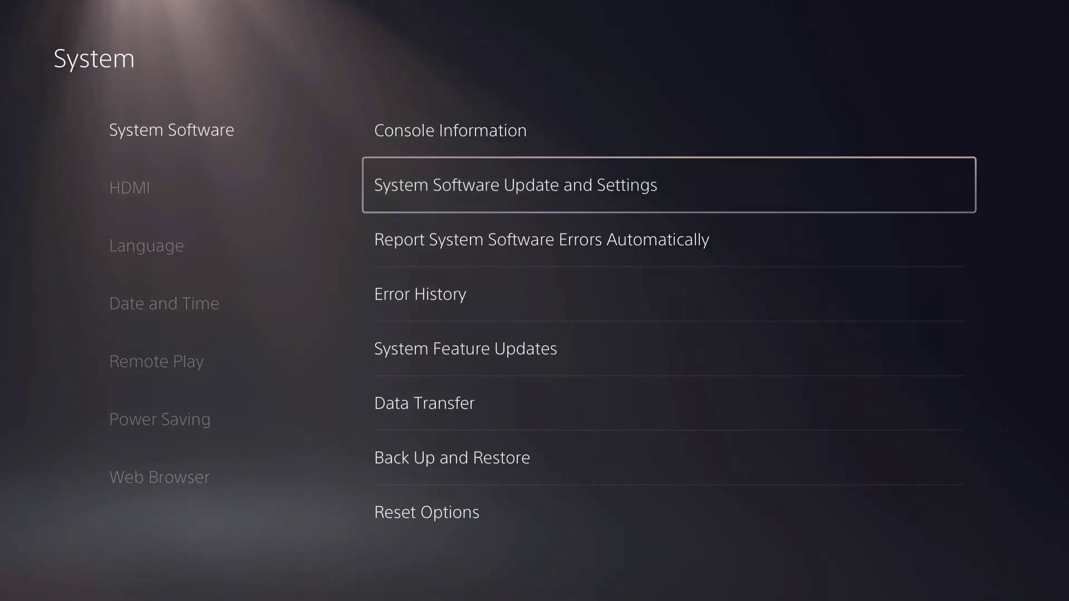
key(Return)
Confirm automatic download and automatic install of update files are both switched on.
key(Down)
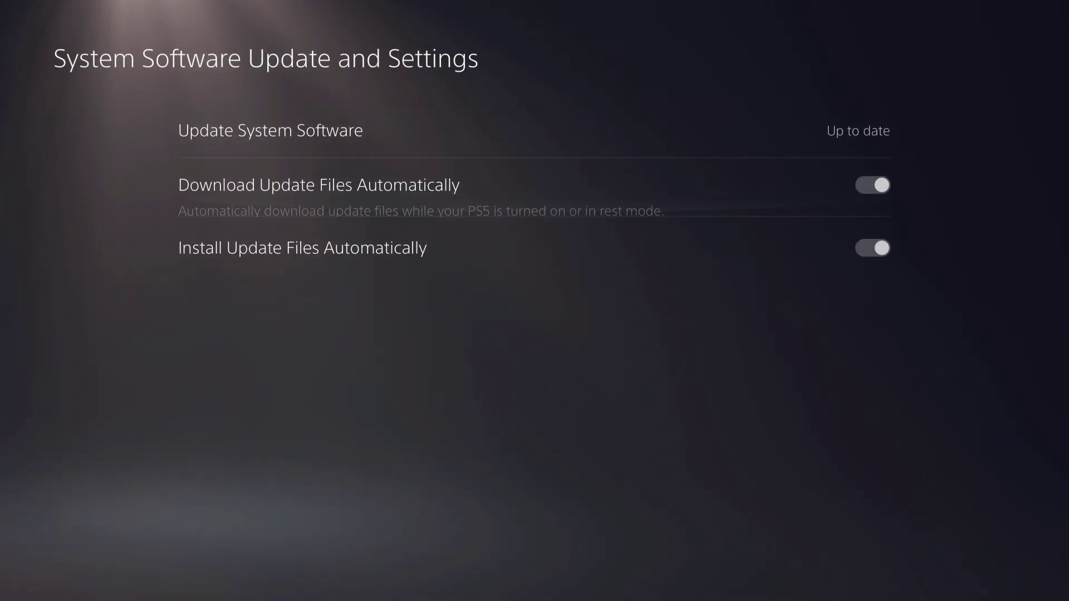
key(Down)
key(Up)
key(Down)
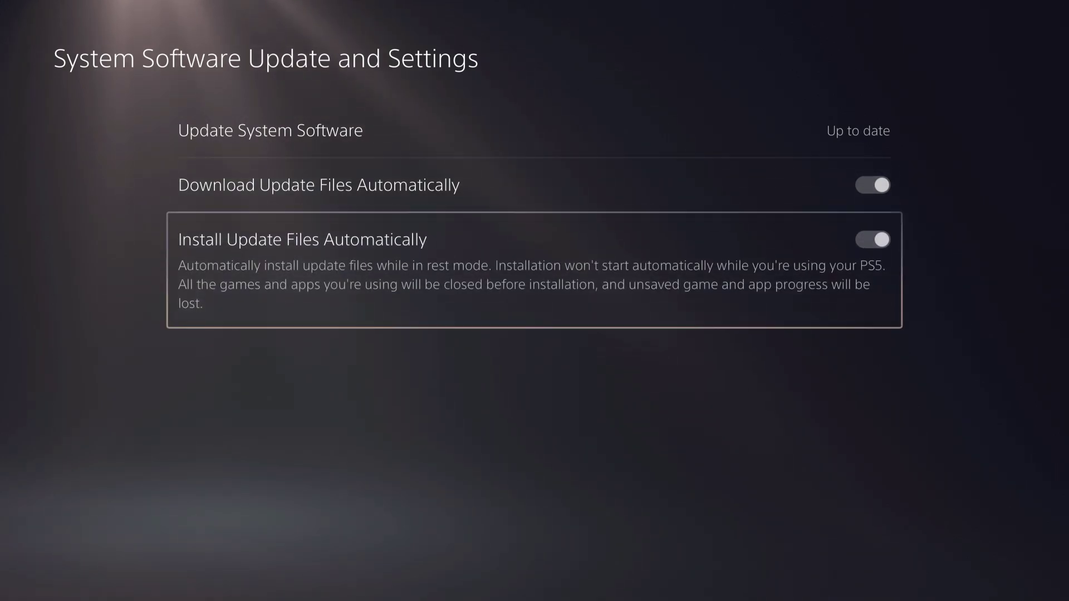
key(Up)
key(Up)
View the Update System Software methods, including the USB drive option, then back out.
key(Escape)
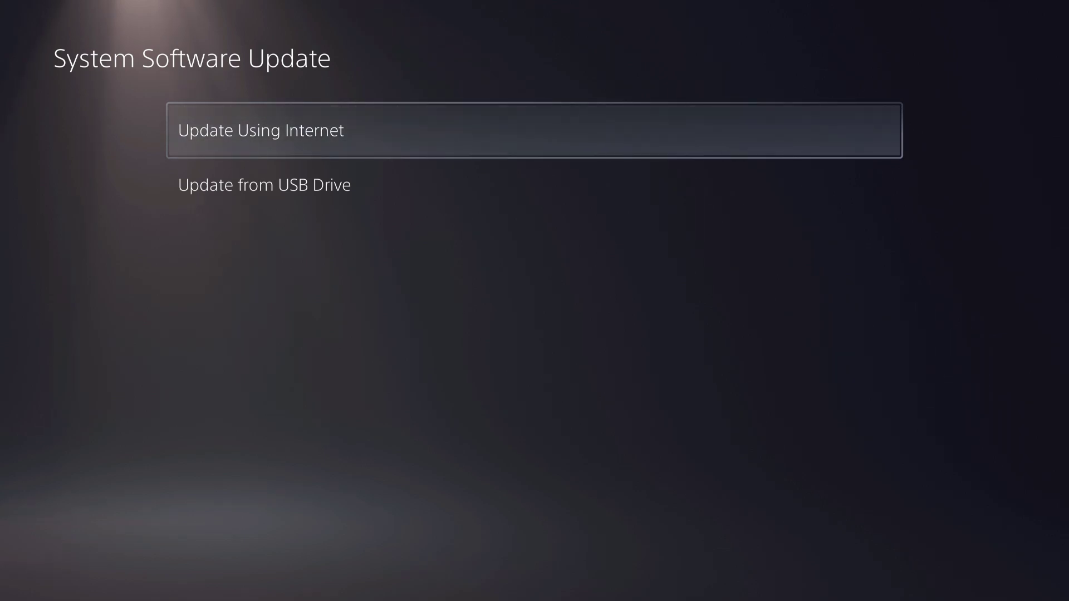
key(Down)
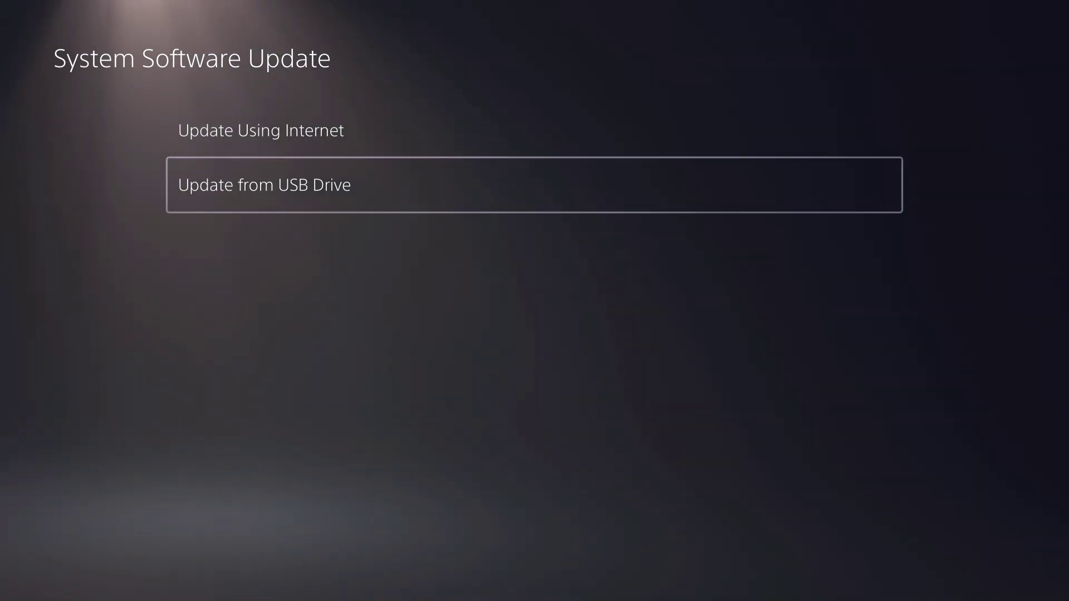
key(Return)
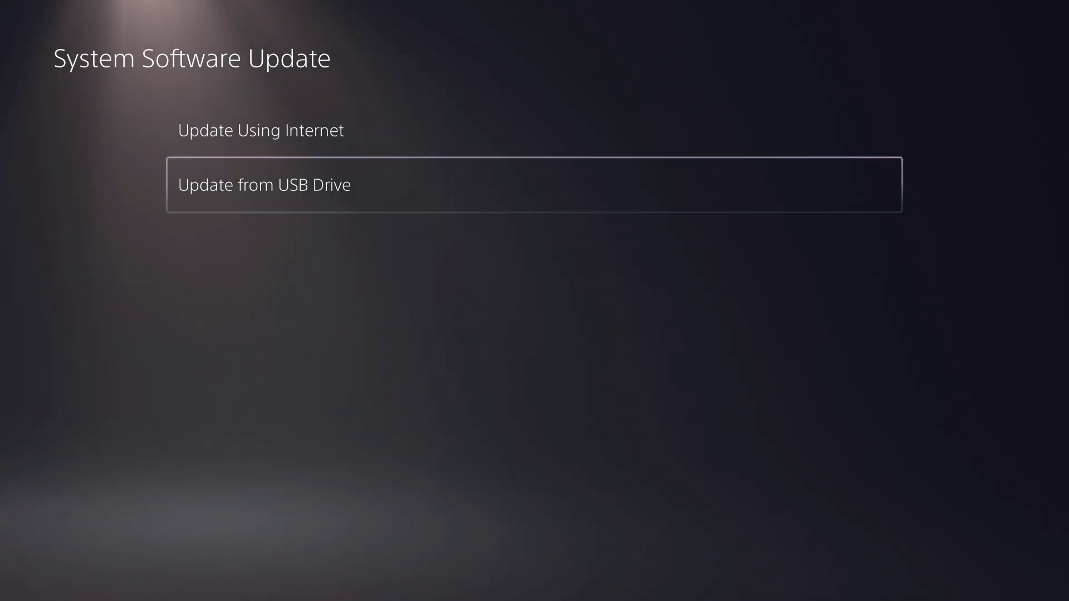
key(Escape)
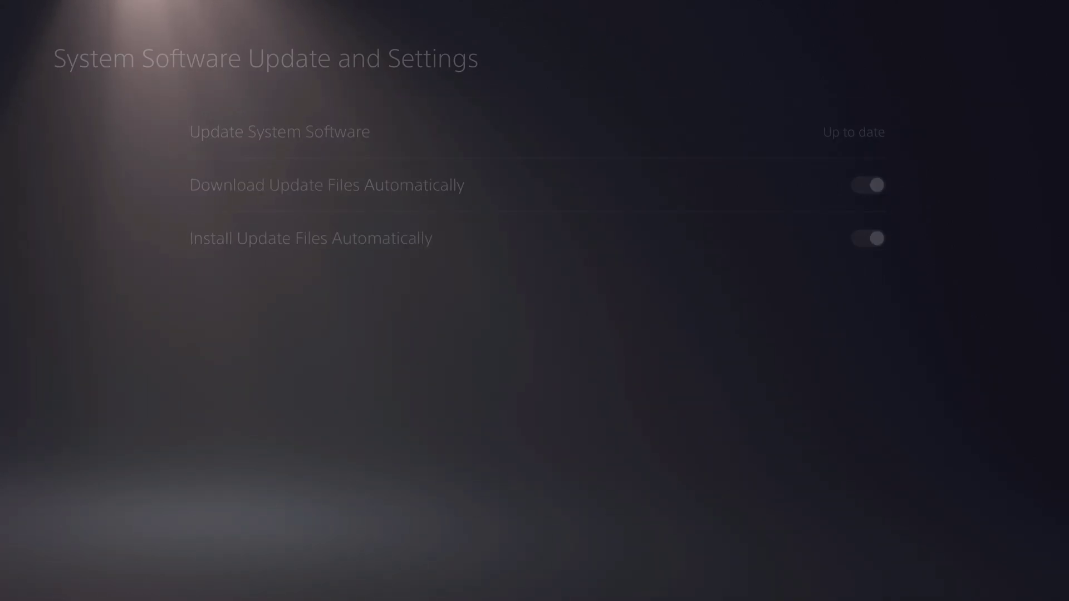
Confirm Power Saving rest mode keeps internet connected and network power-on enabled, then go home.
key(Escape)
key(Down)
key(Down)
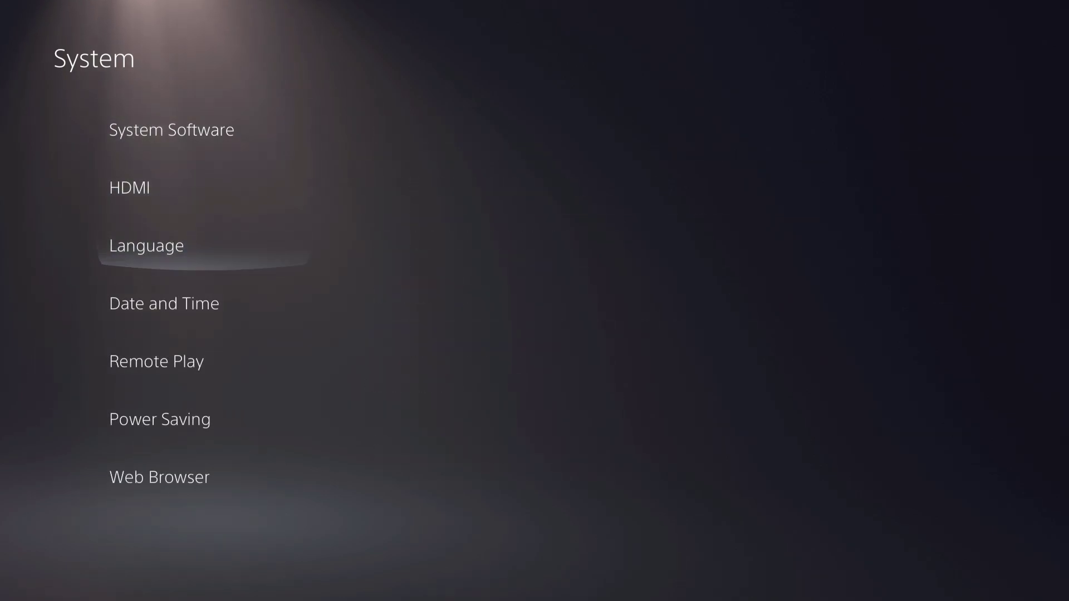
key(Down)
key(Down)
key(Down)
key(Return)
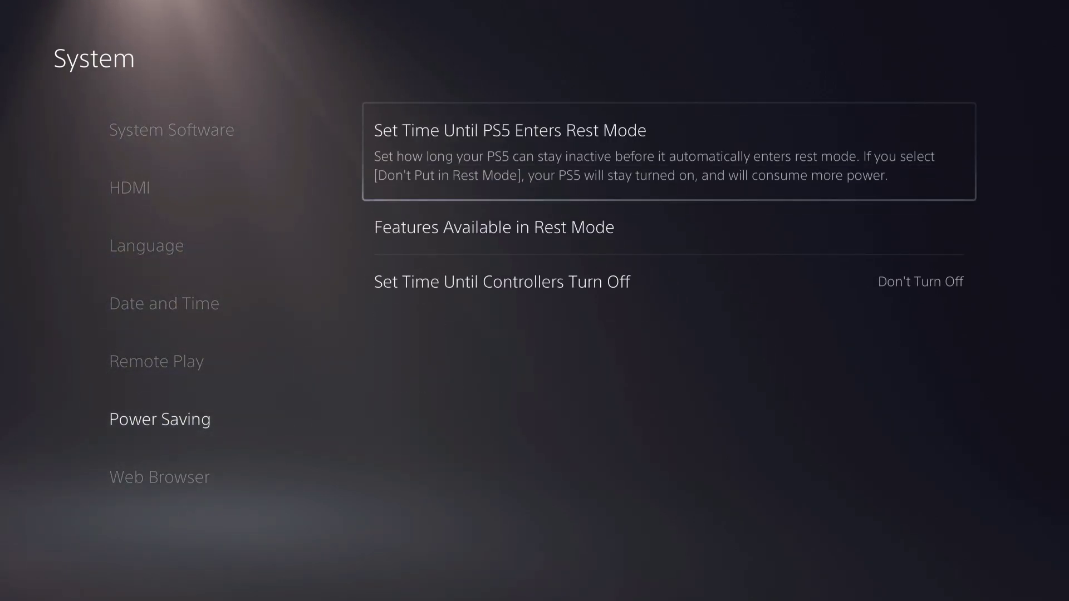
key(Down)
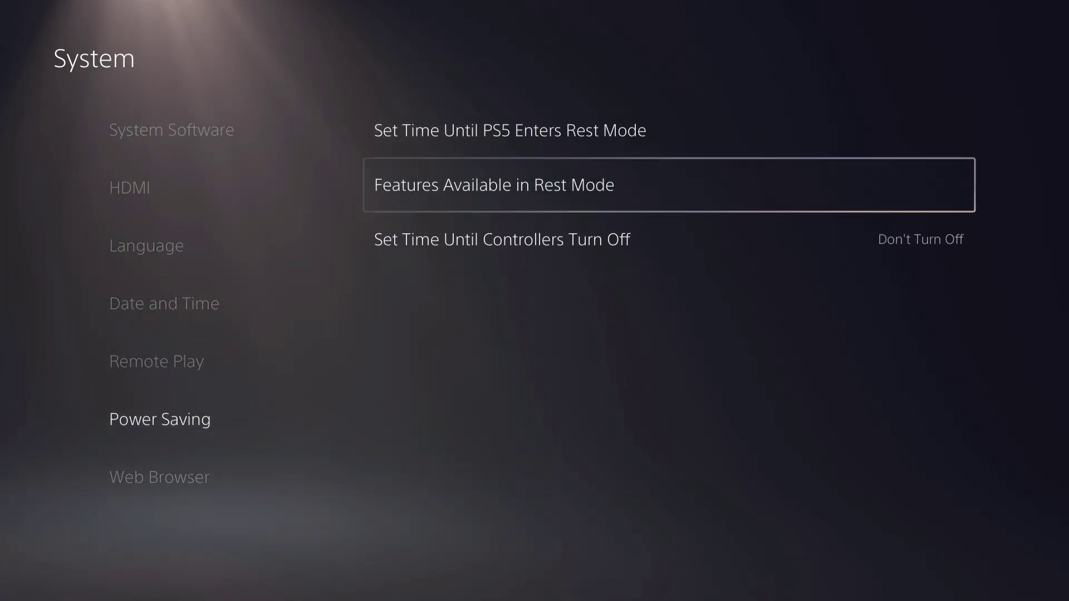
key(Return)
key(Down)
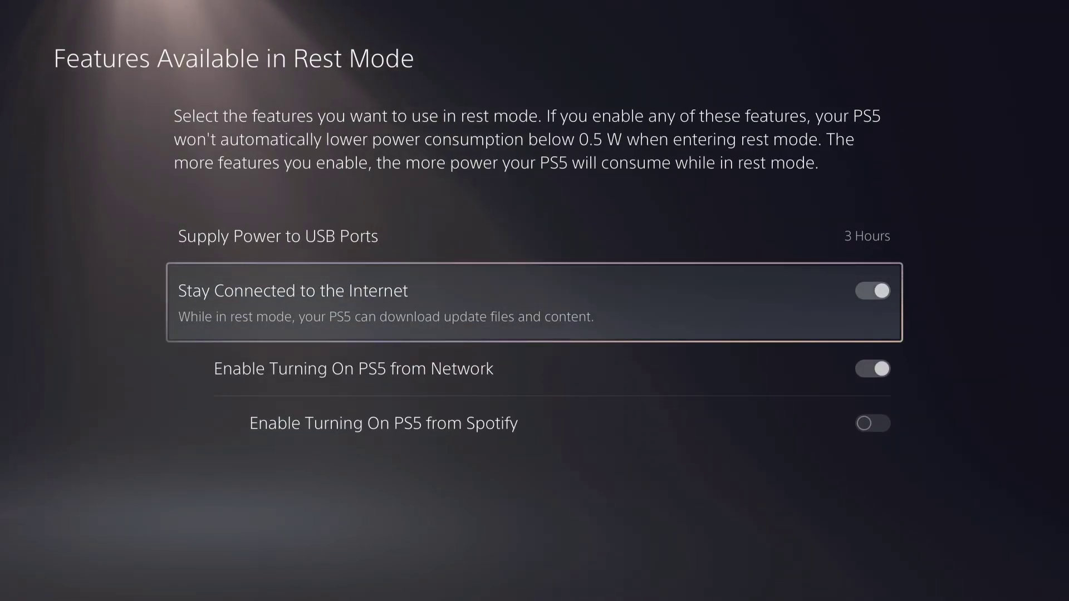
key(Escape)
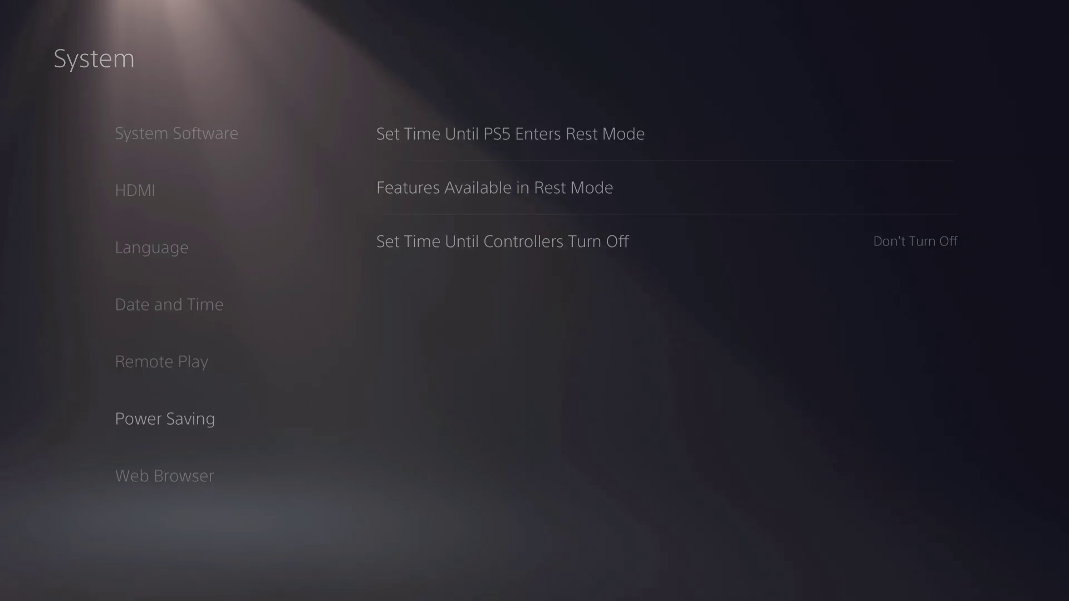
key(super)
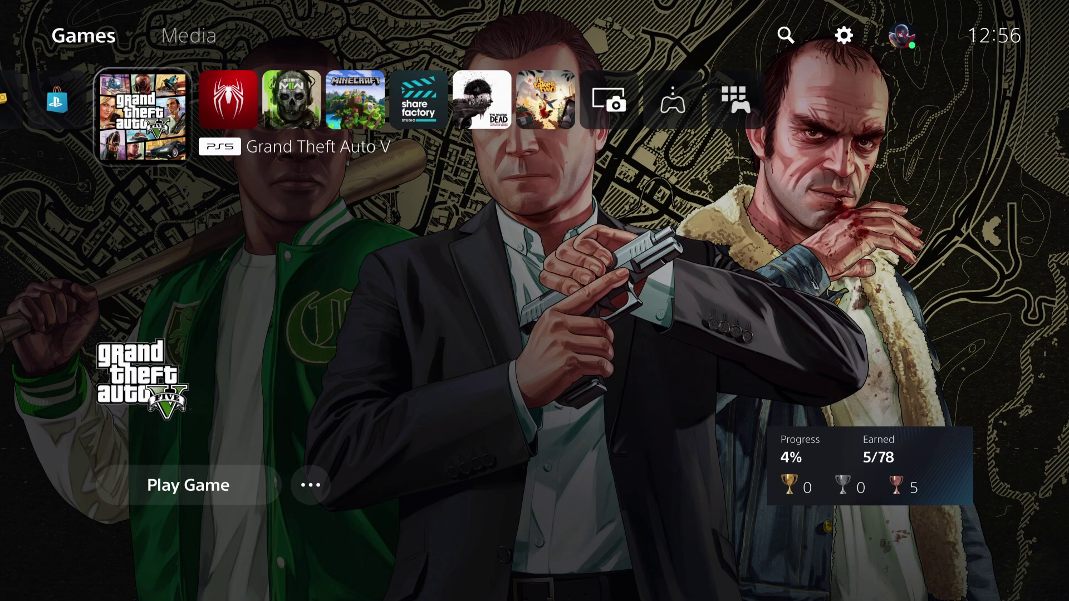
Show Control Center network status: Vipnet_Telekom Wi-Fi and internet connected.
key(super)
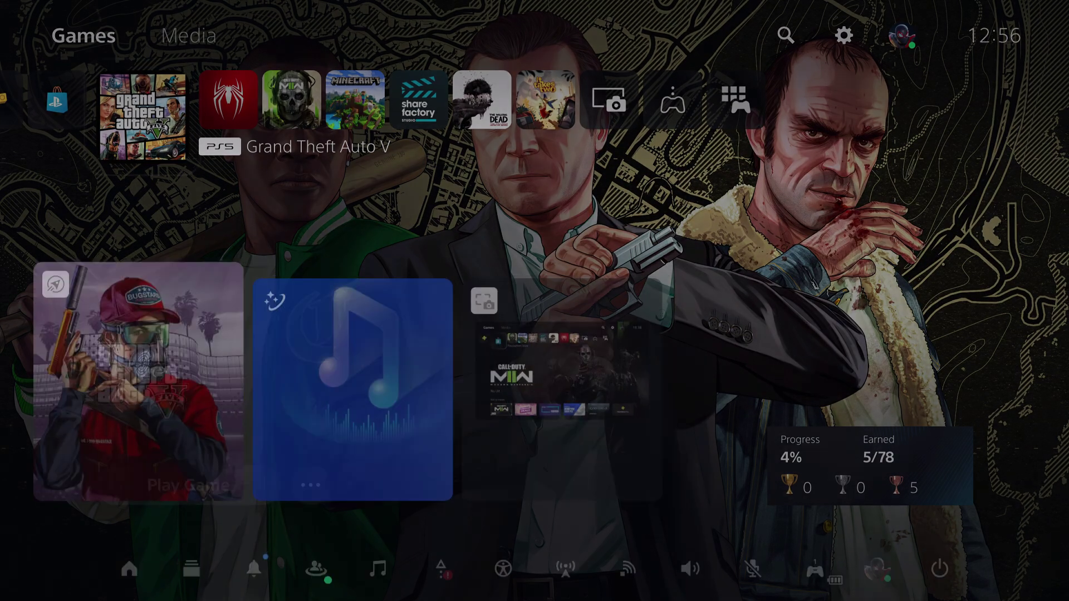
key(Down)
key(Right)
key(Right)
key(Right)
key(Right)
key(Right)
key(Right)
key(Right)
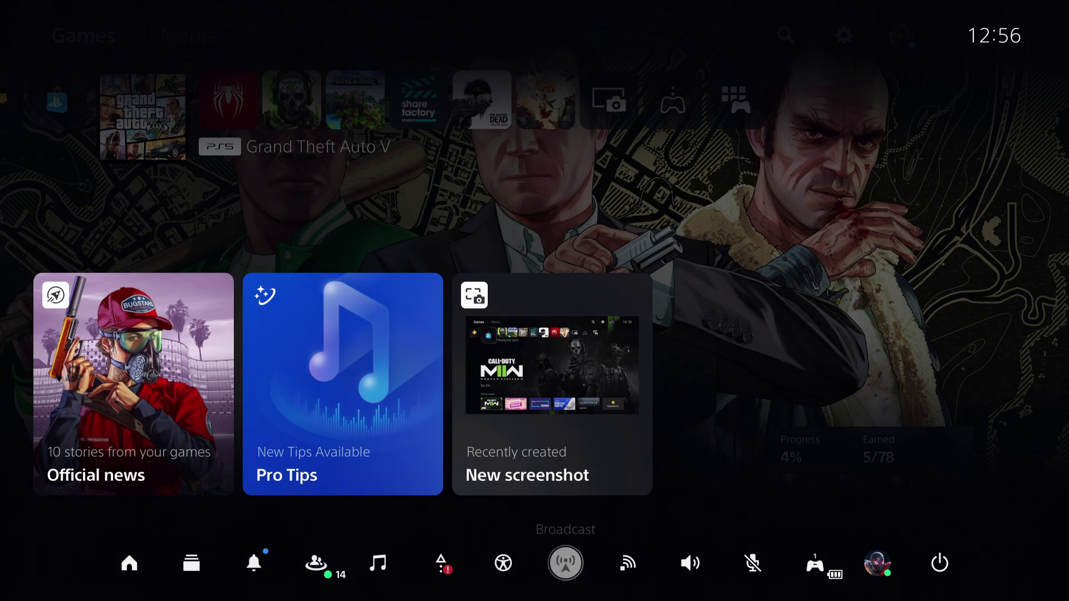
key(Right)
key(Return)
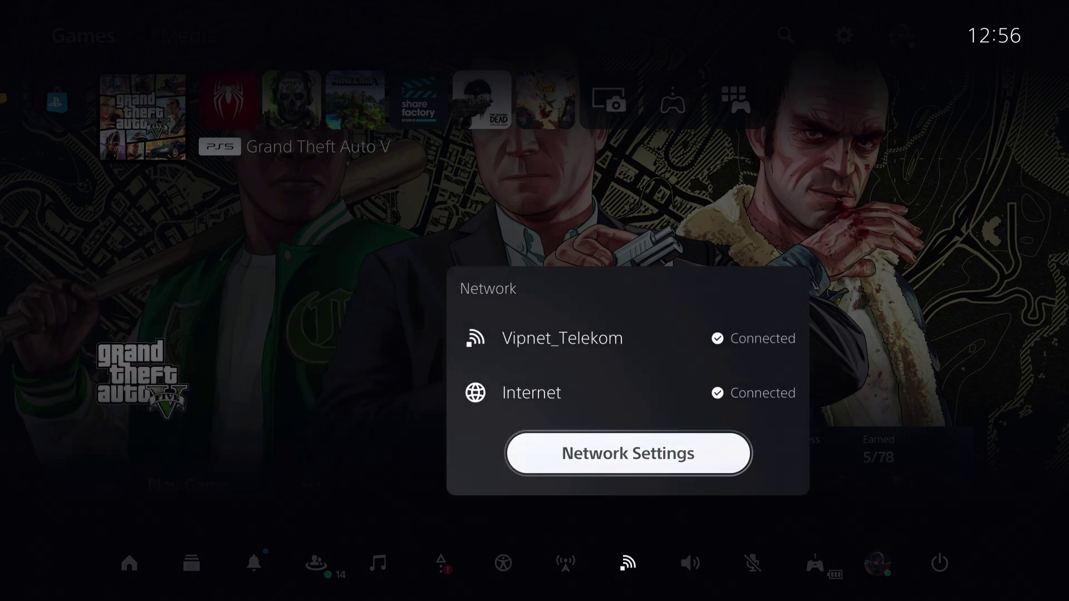